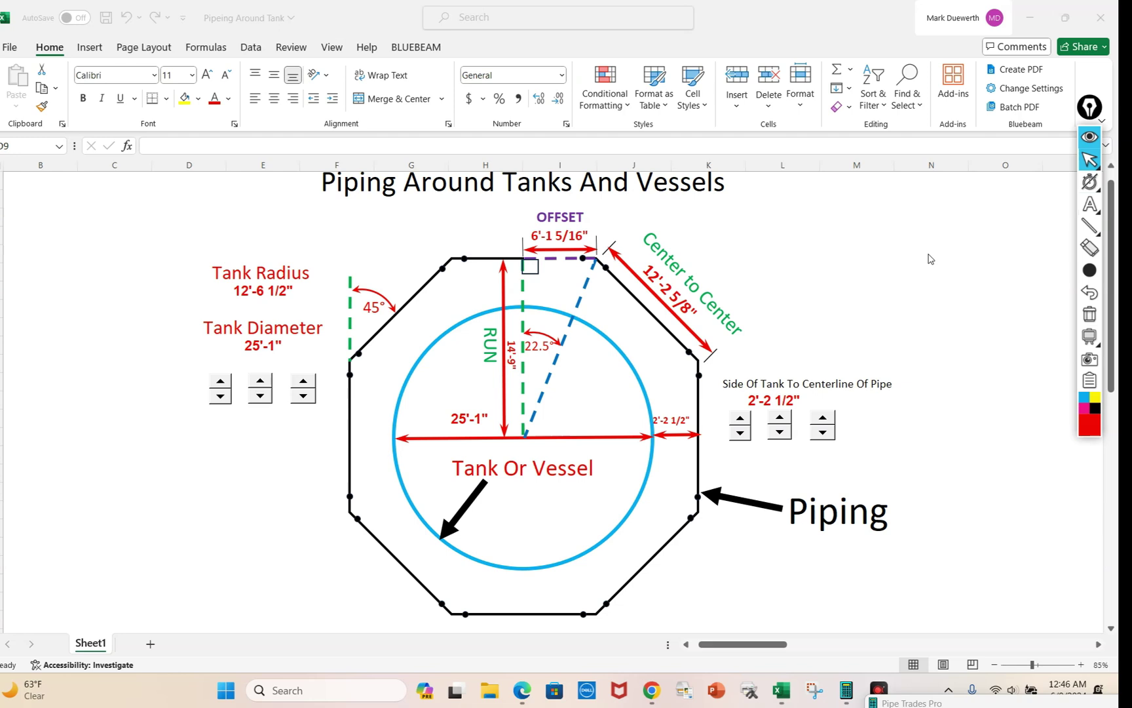
Spin the tank radius up to 13'-1" and side-of-tank clearance to 2'-4 1/2"
click(1091, 160)
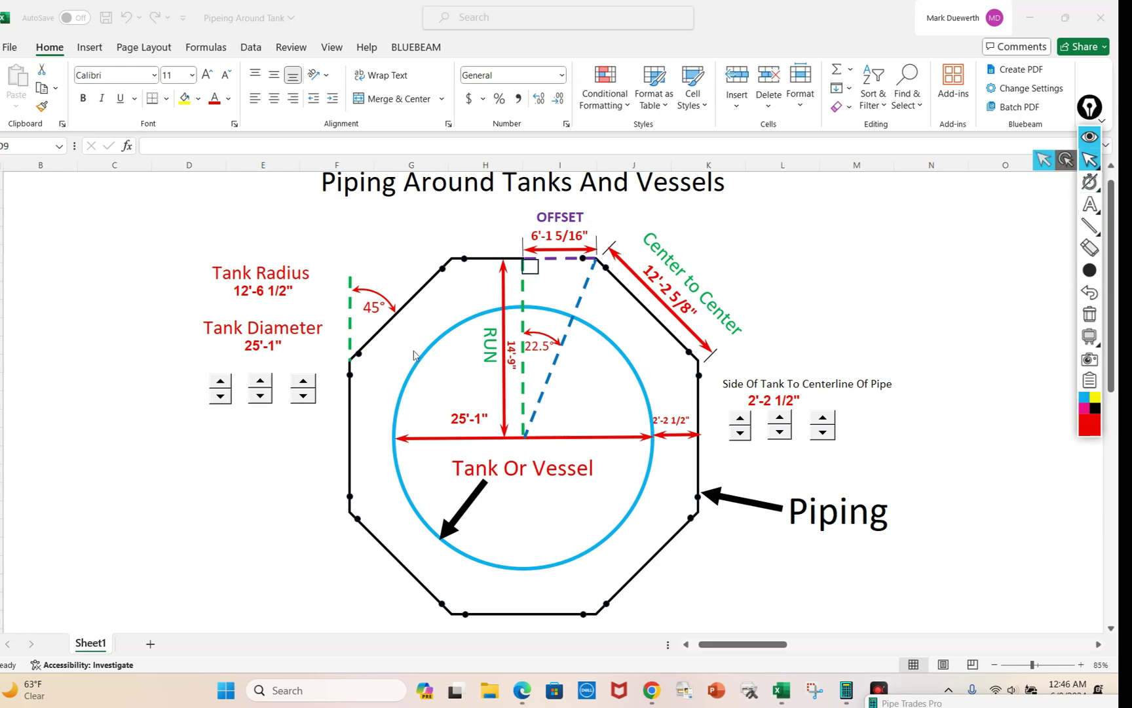
click(221, 381)
click(259, 383)
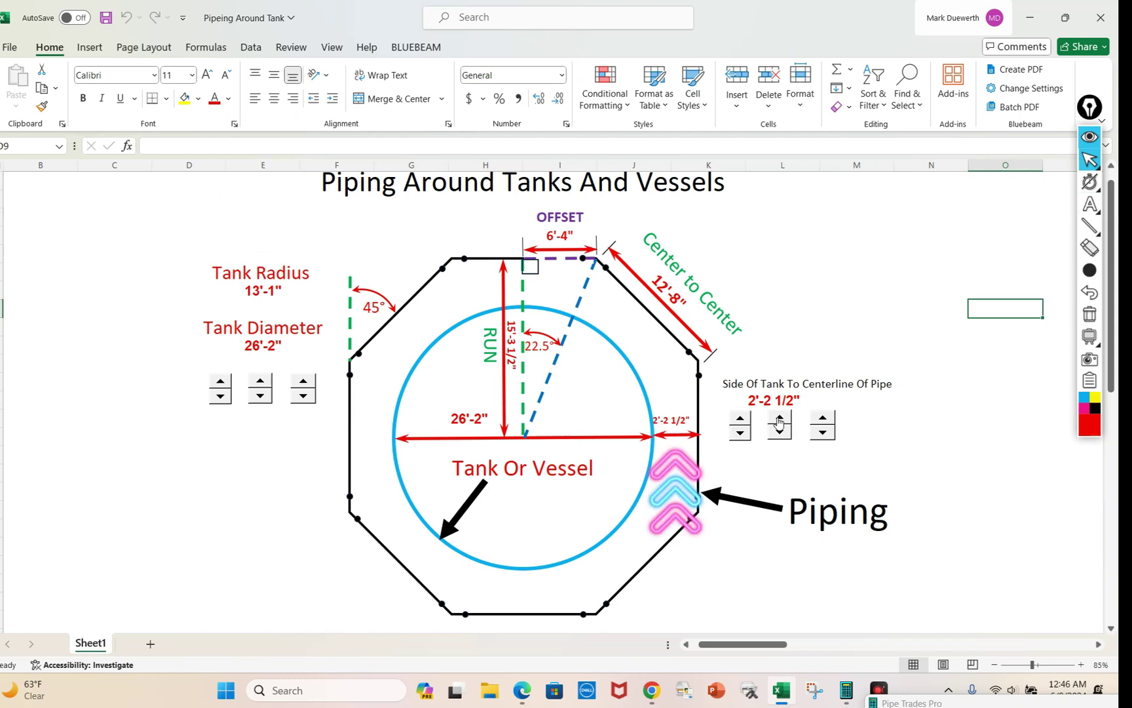
click(781, 418)
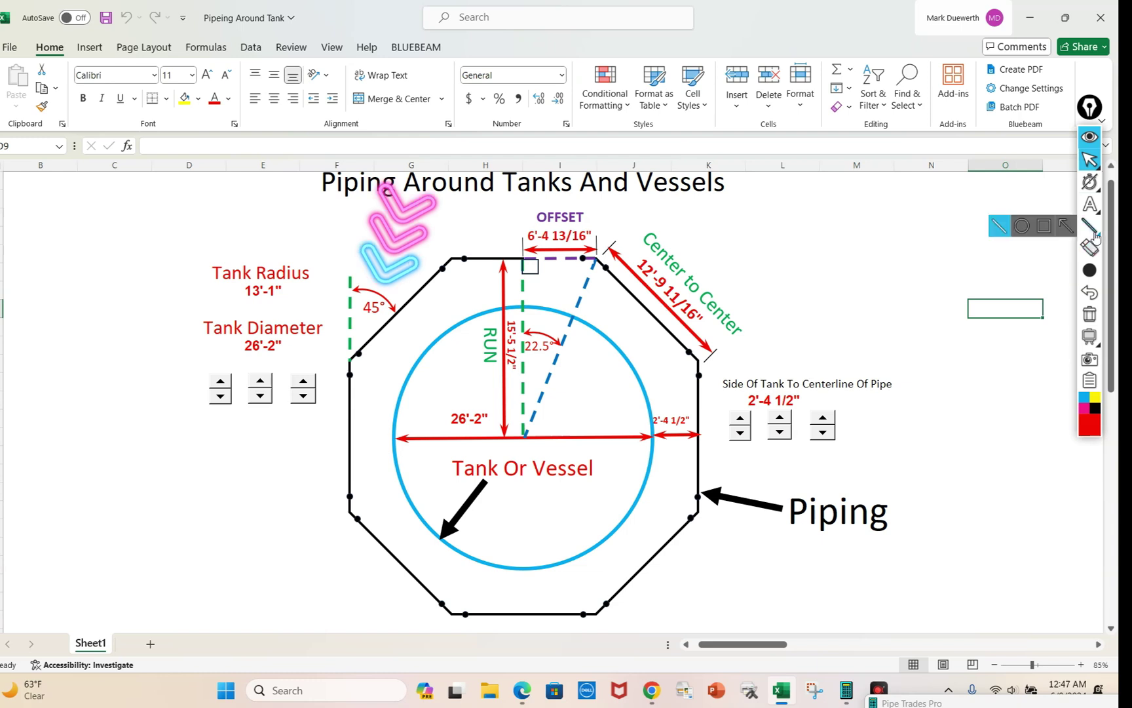
click(1090, 228)
click(1000, 226)
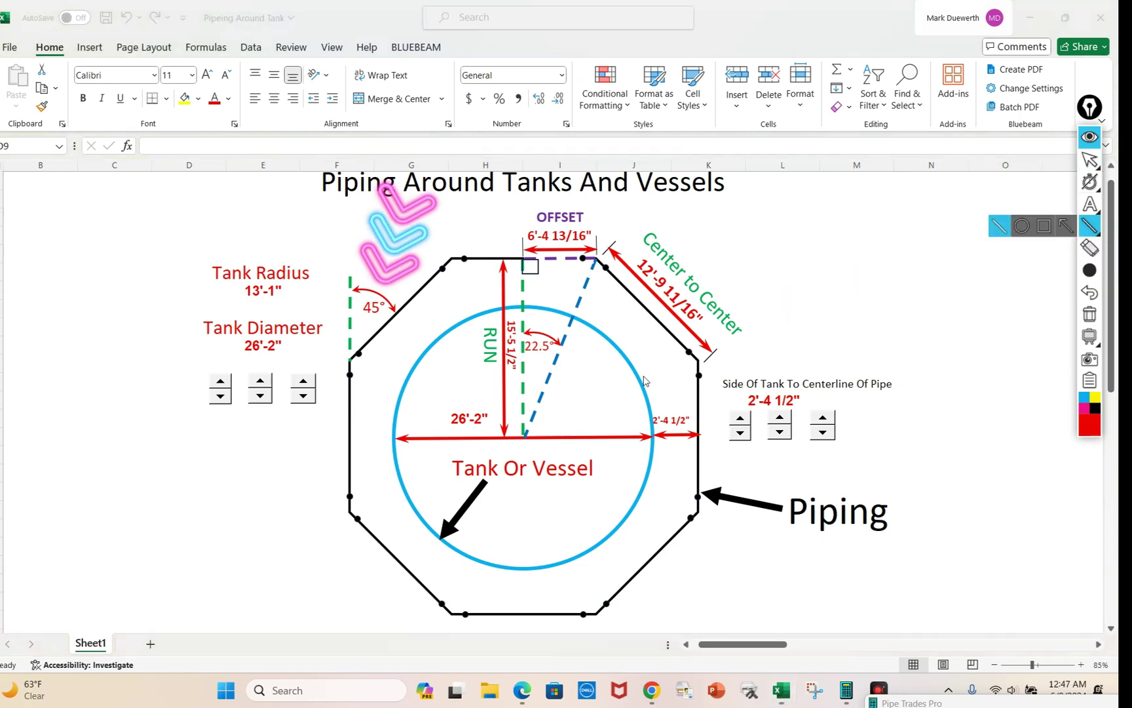
click(527, 433)
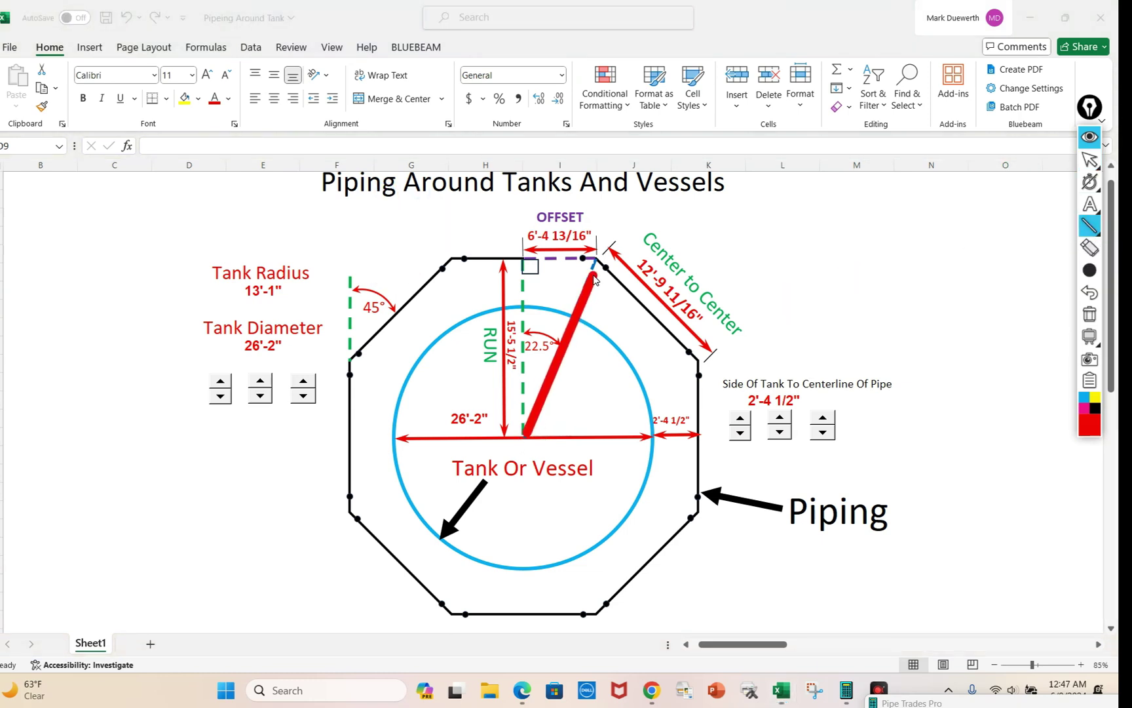
drag(528, 432, 599, 264)
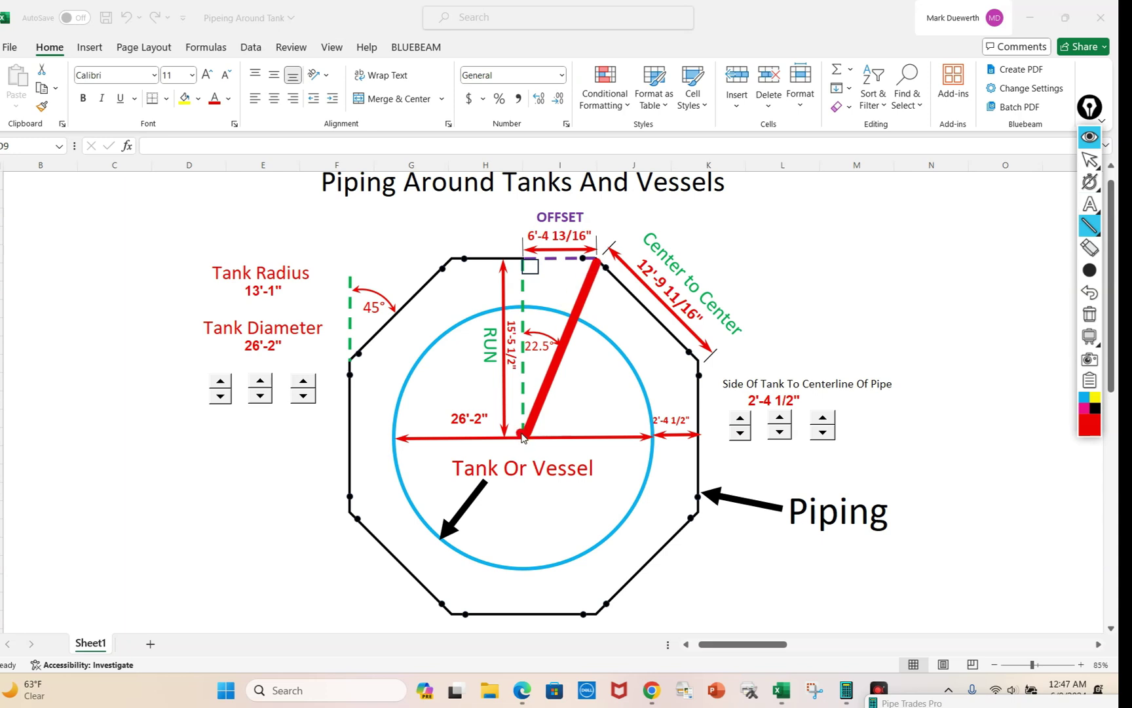
drag(524, 435, 451, 260)
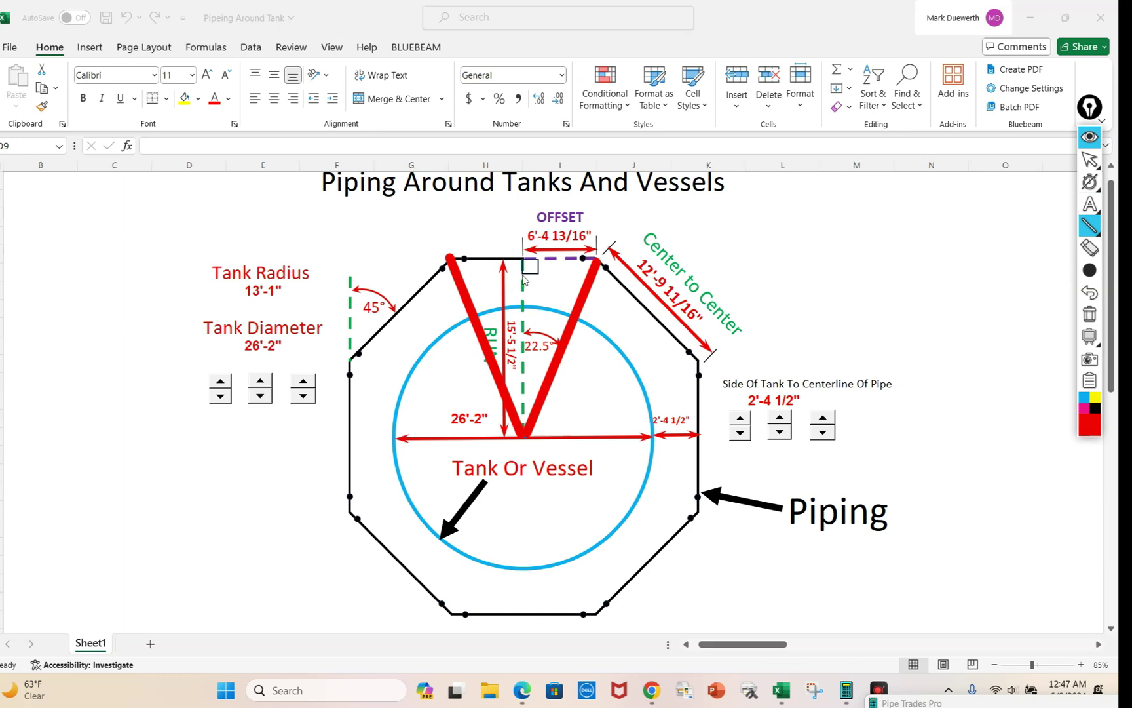
drag(522, 259, 527, 434)
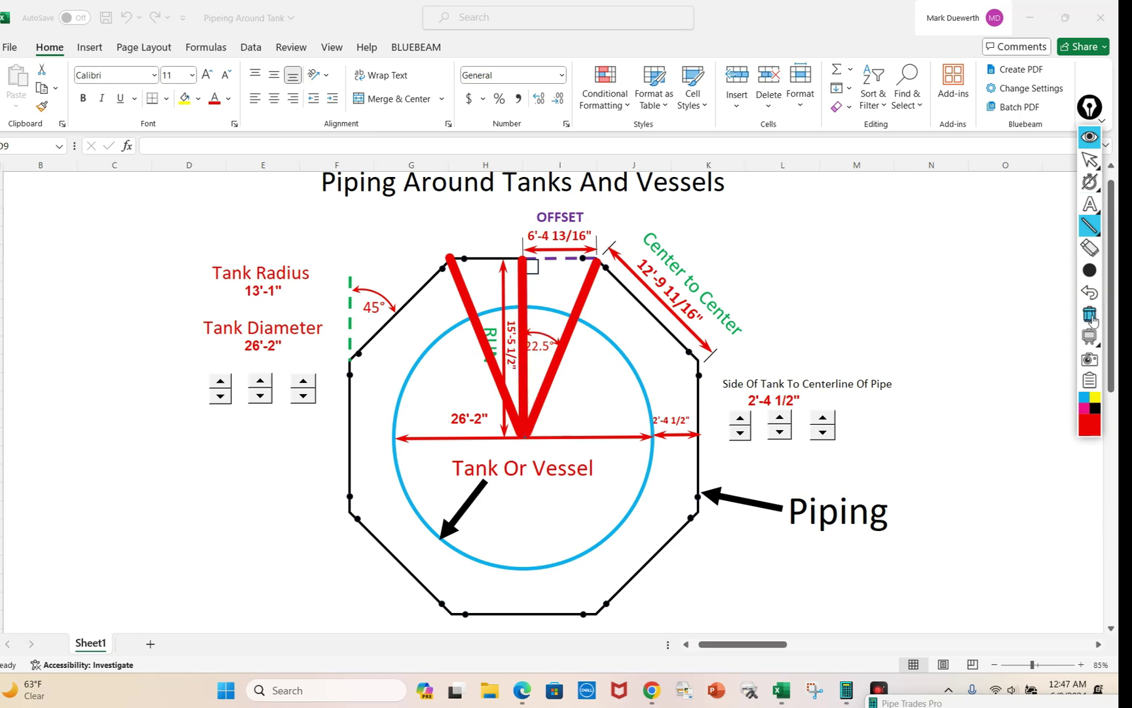
key(ctrl+z)
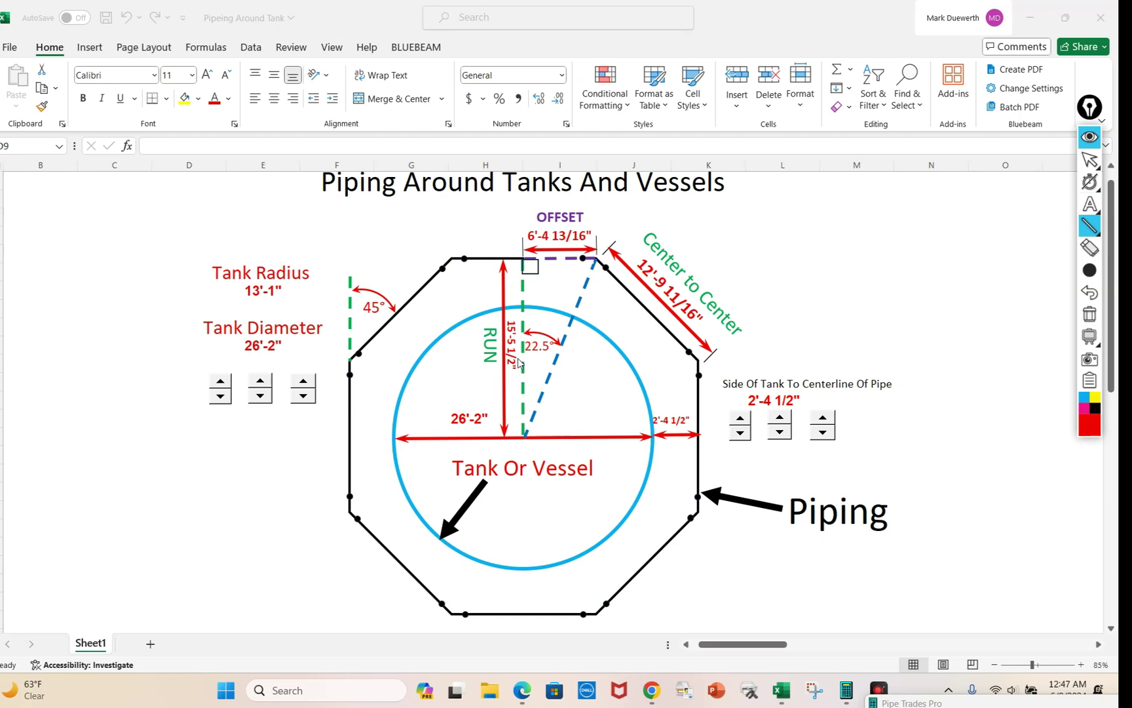
drag(967, 700, 951, 626)
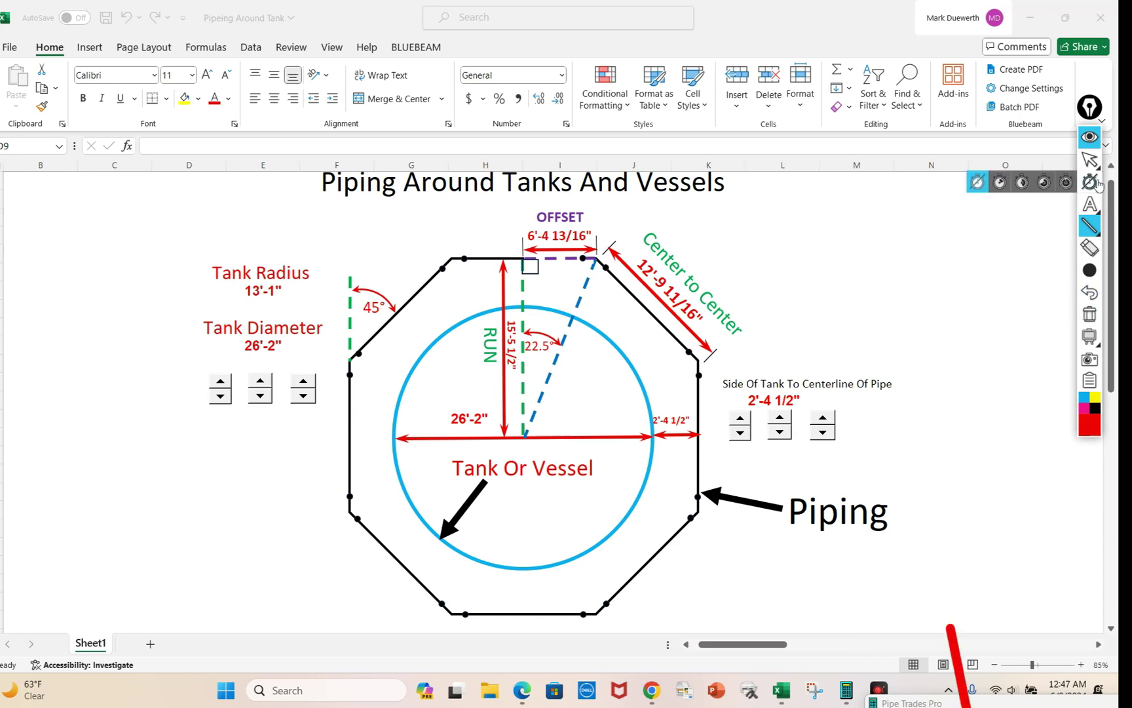
click(1090, 160)
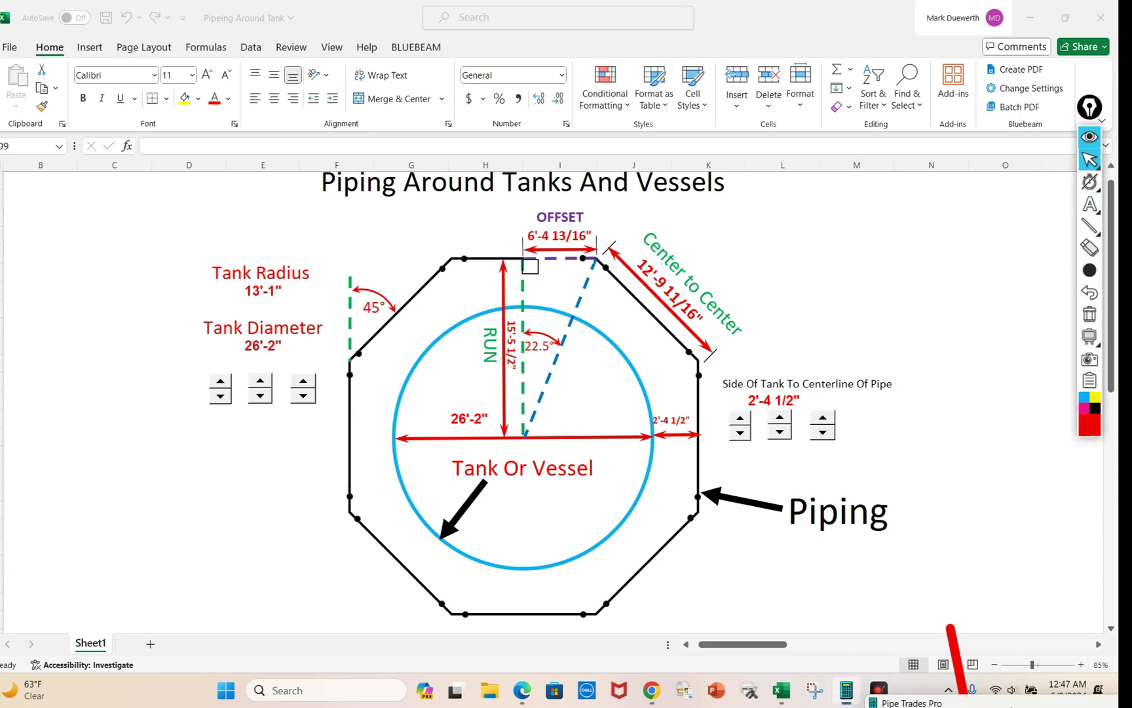
Bring Pipe Trades Pro beside the diagram and clear all its stored values
click(846, 689)
drag(978, 416, 911, 103)
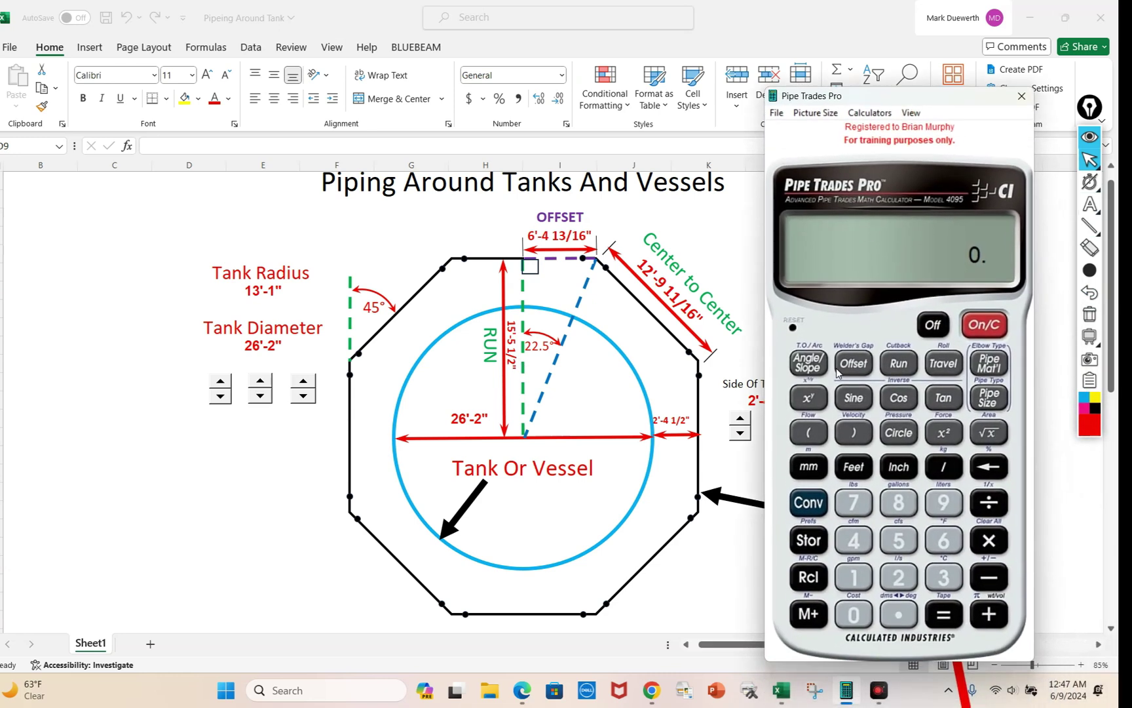
click(808, 503)
click(989, 540)
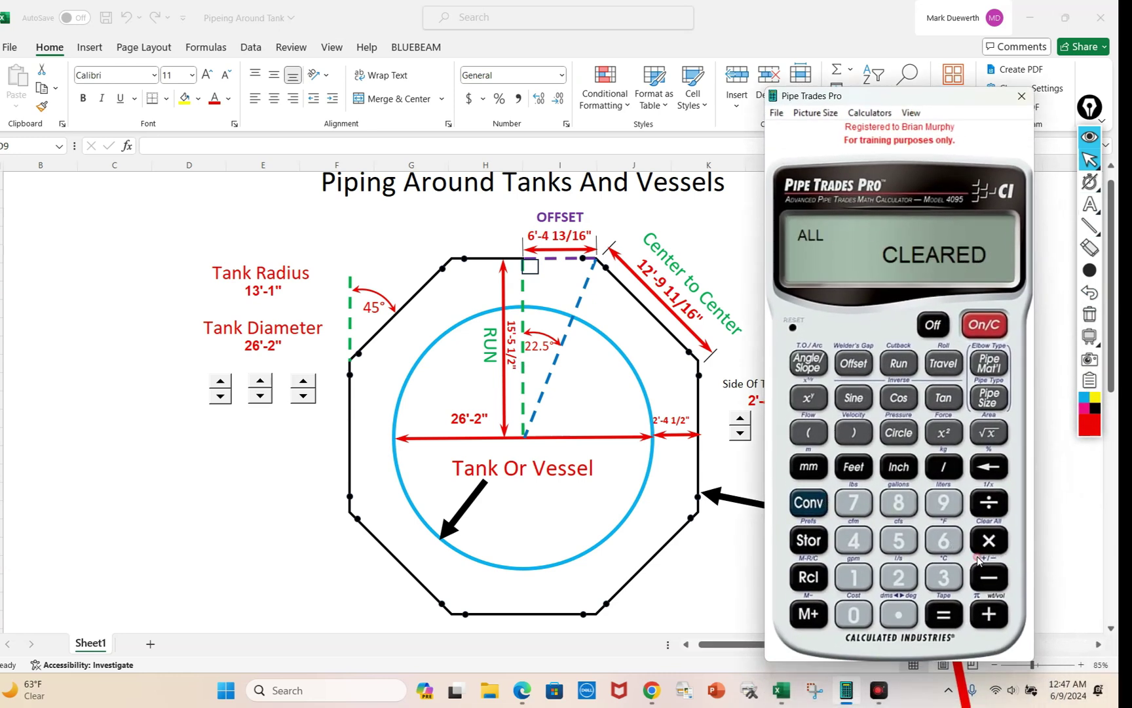
Enter the 13'-1" tank radius in the calculator
click(855, 576)
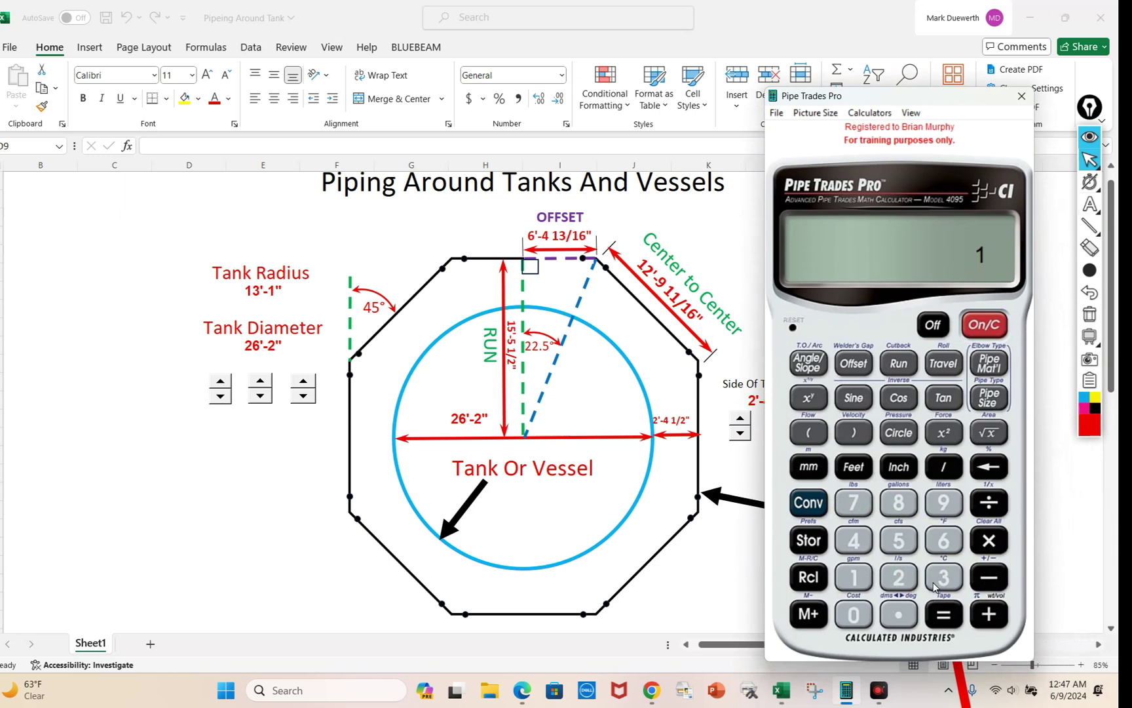
click(940, 578)
click(853, 467)
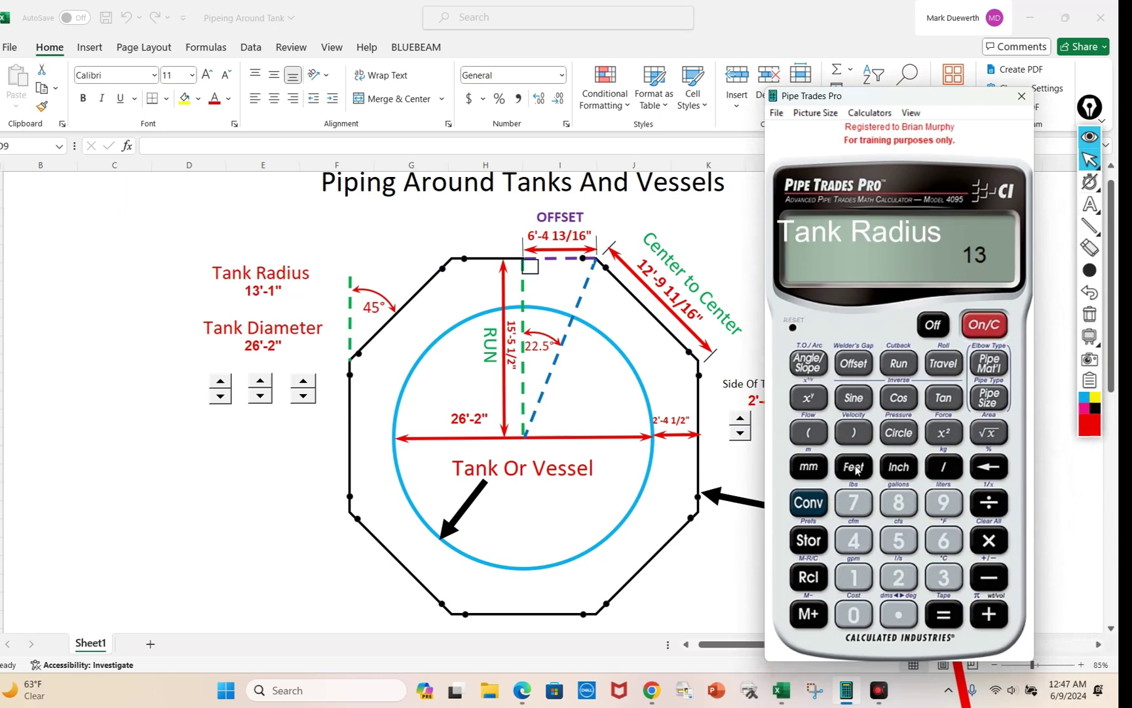
click(855, 578)
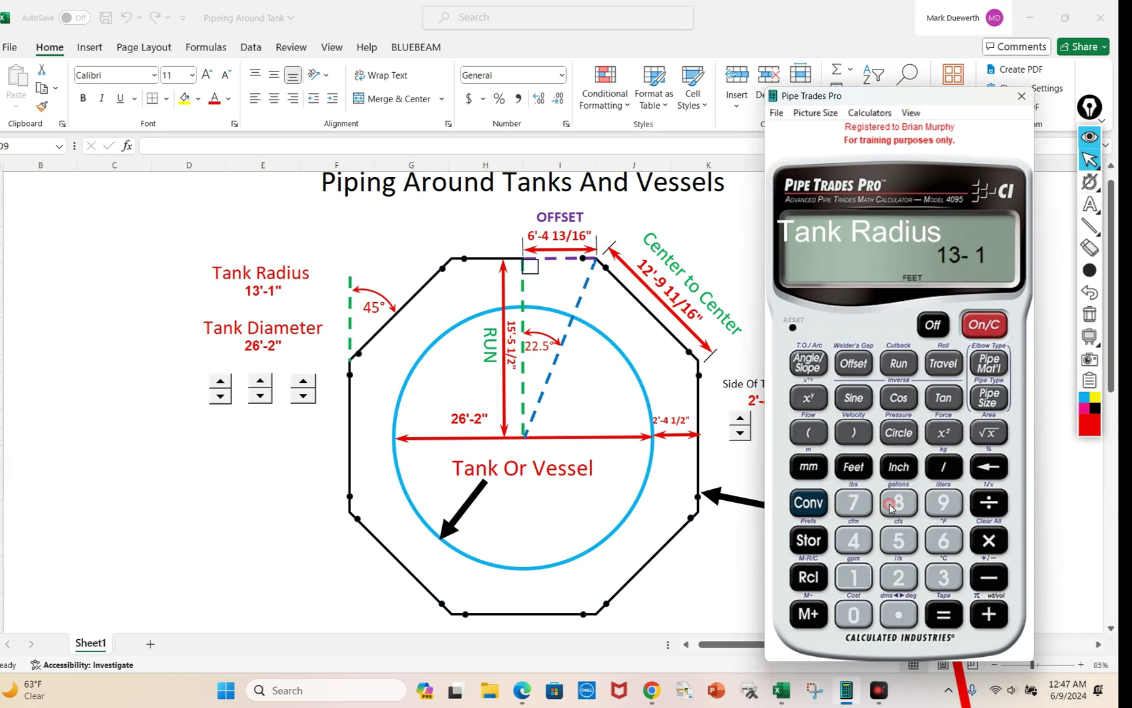
click(899, 469)
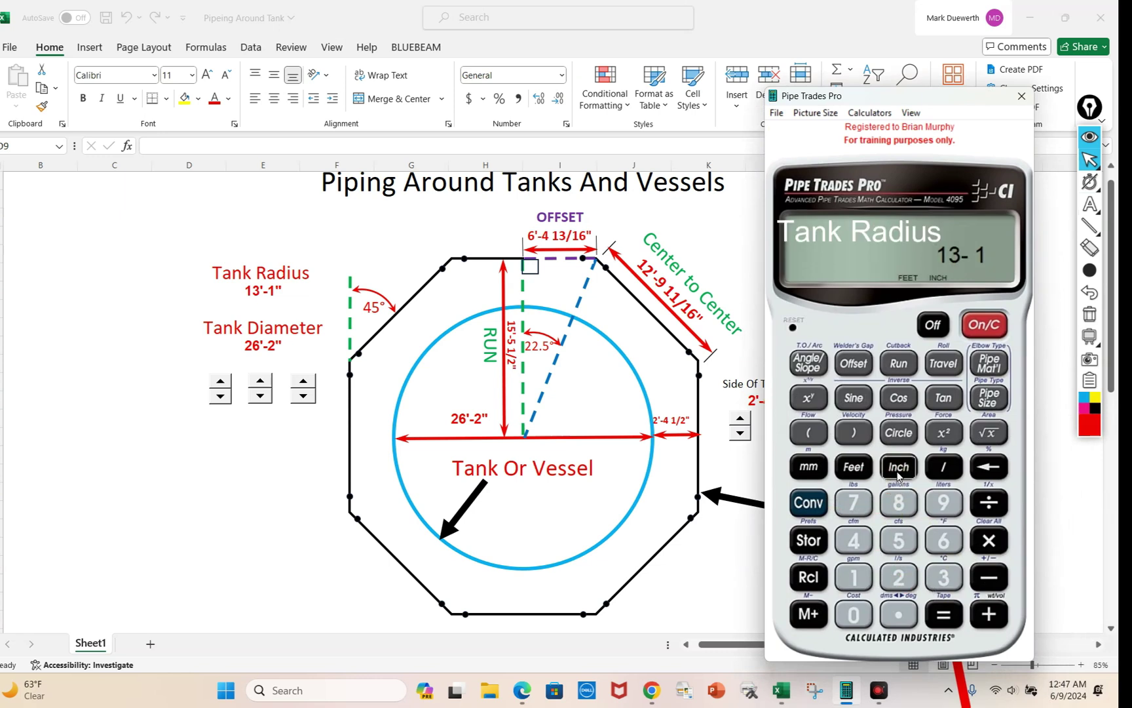
Add the 2'-4 1/2" clearance to the radius
click(988, 614)
click(897, 566)
click(854, 467)
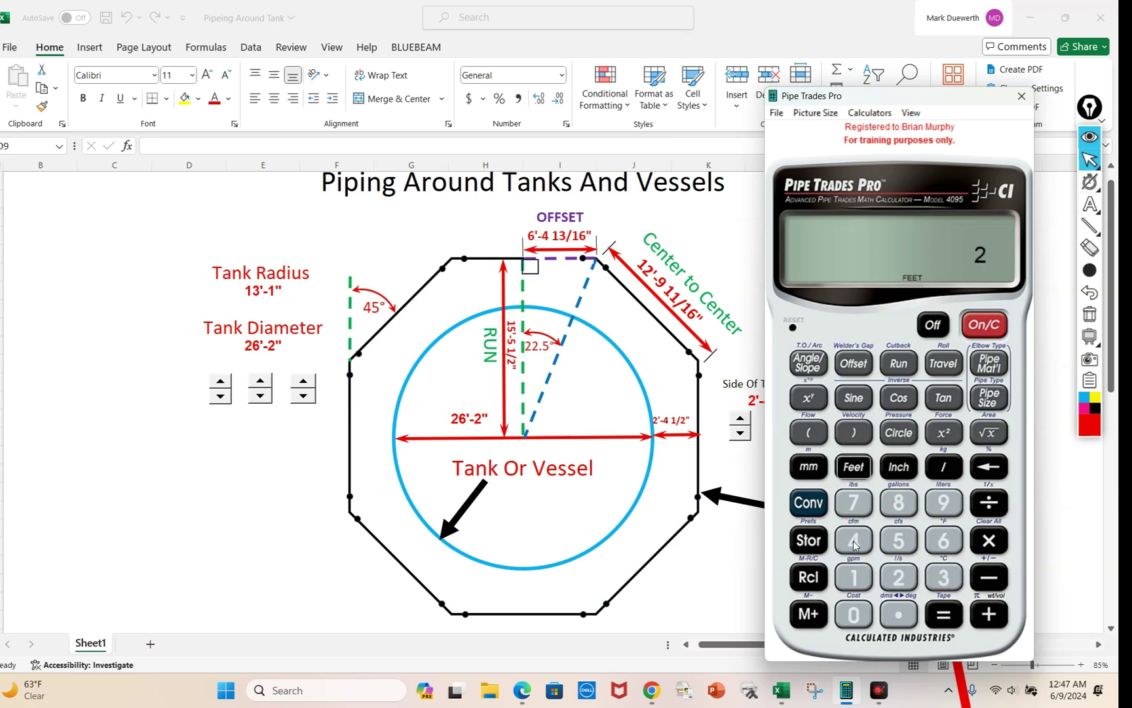
click(853, 539)
click(899, 467)
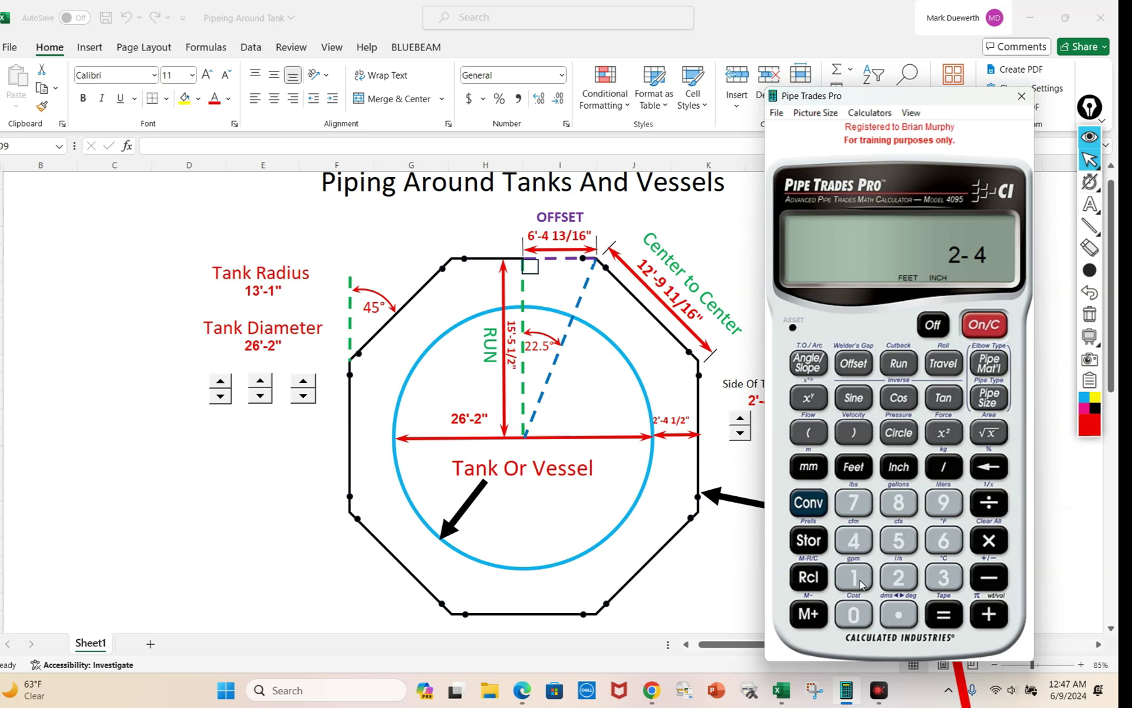
click(854, 577)
click(943, 467)
click(899, 579)
drag(959, 101, 1052, 106)
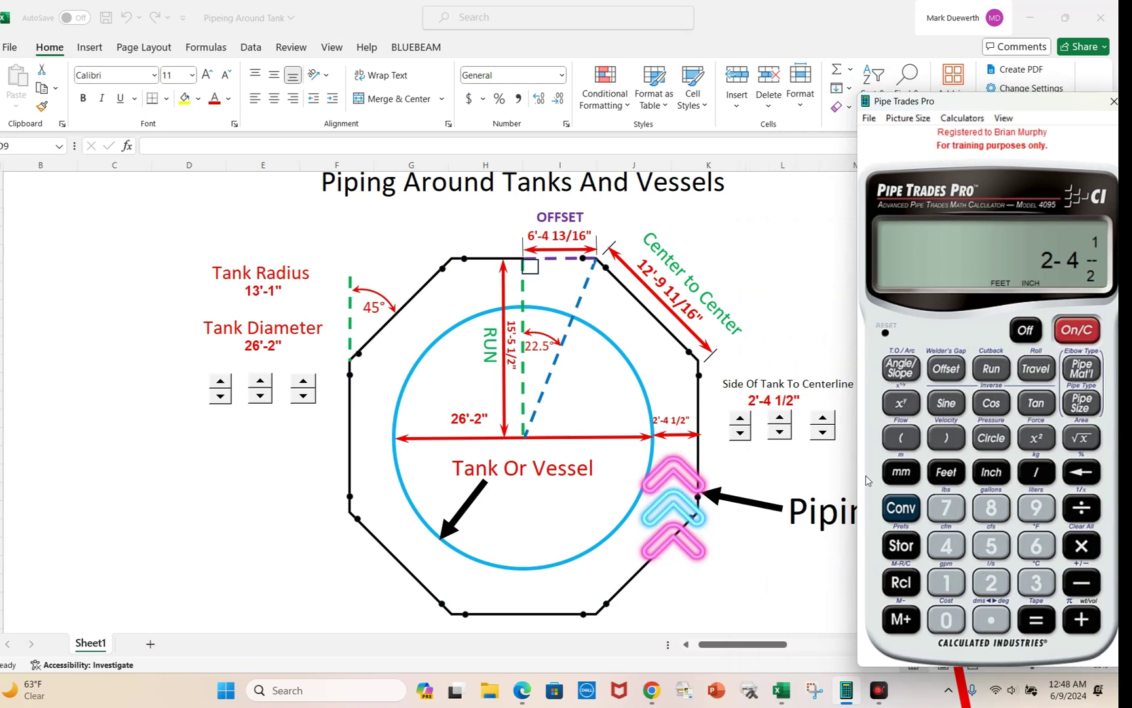
Store the 15'-5 1/2" total as the run and set a 22.5° angle
click(1035, 619)
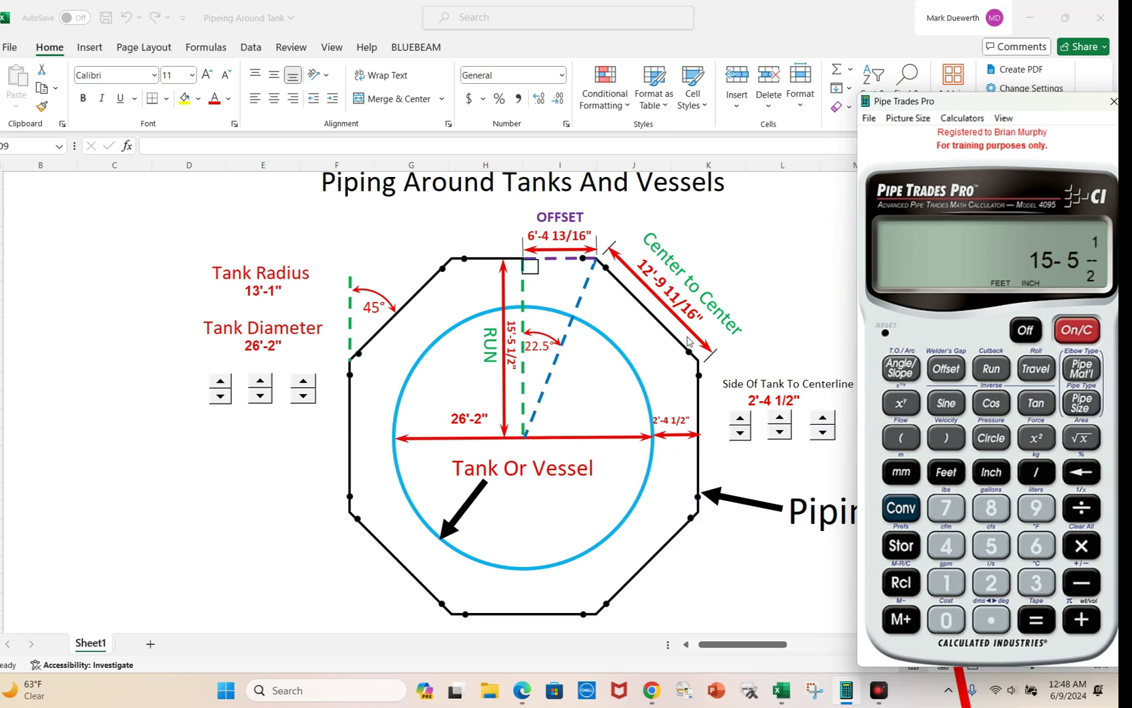
click(990, 369)
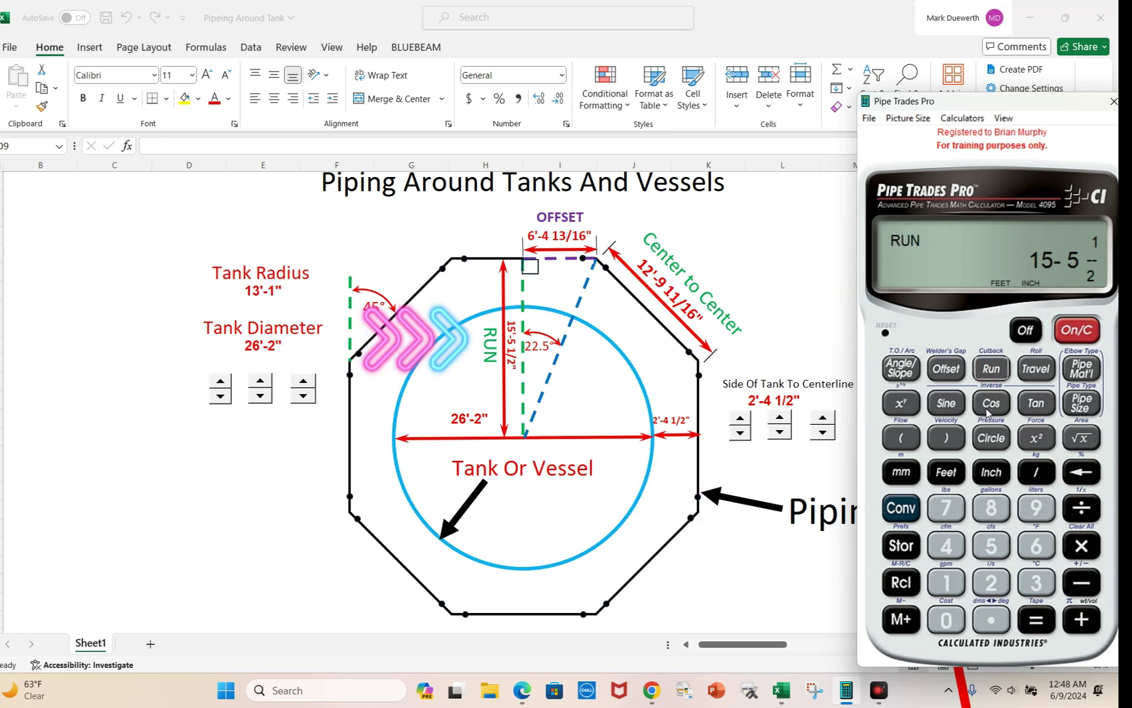
click(992, 583)
click(992, 583)
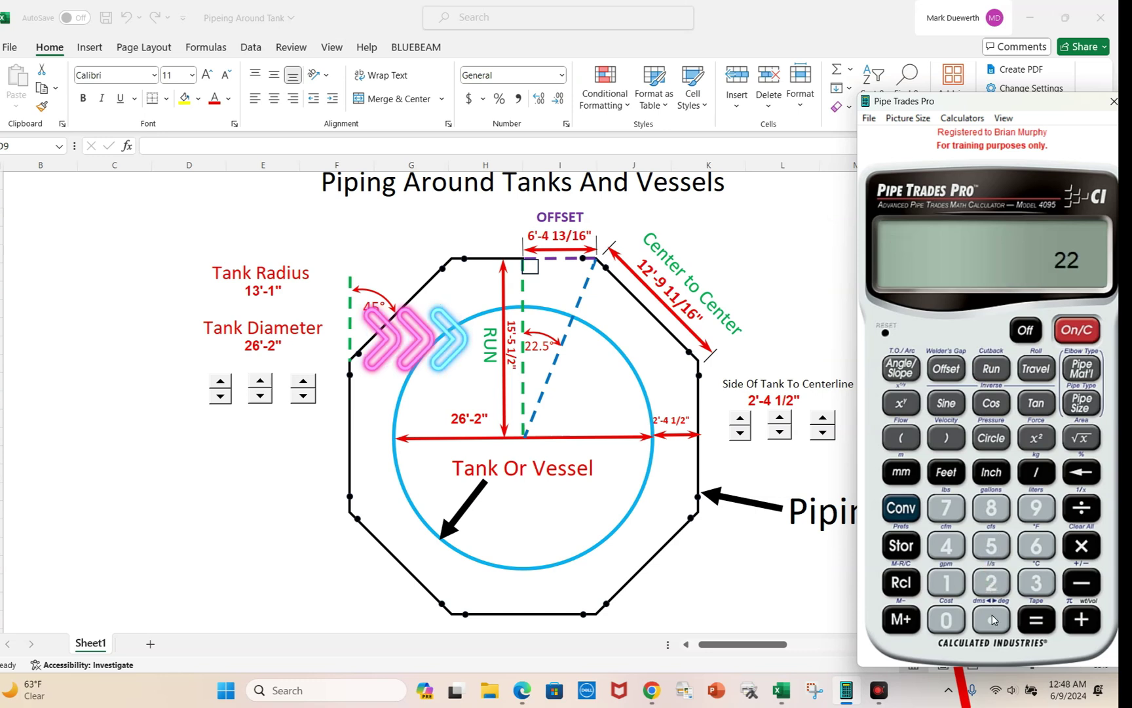
click(991, 619)
click(991, 546)
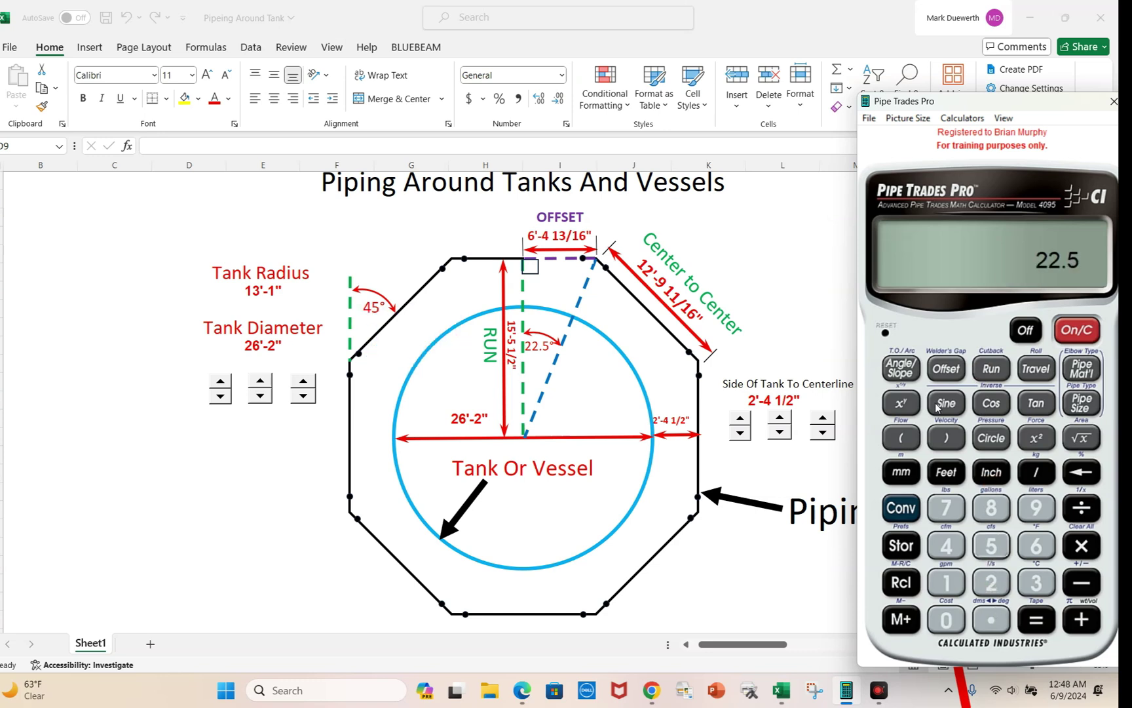
click(902, 368)
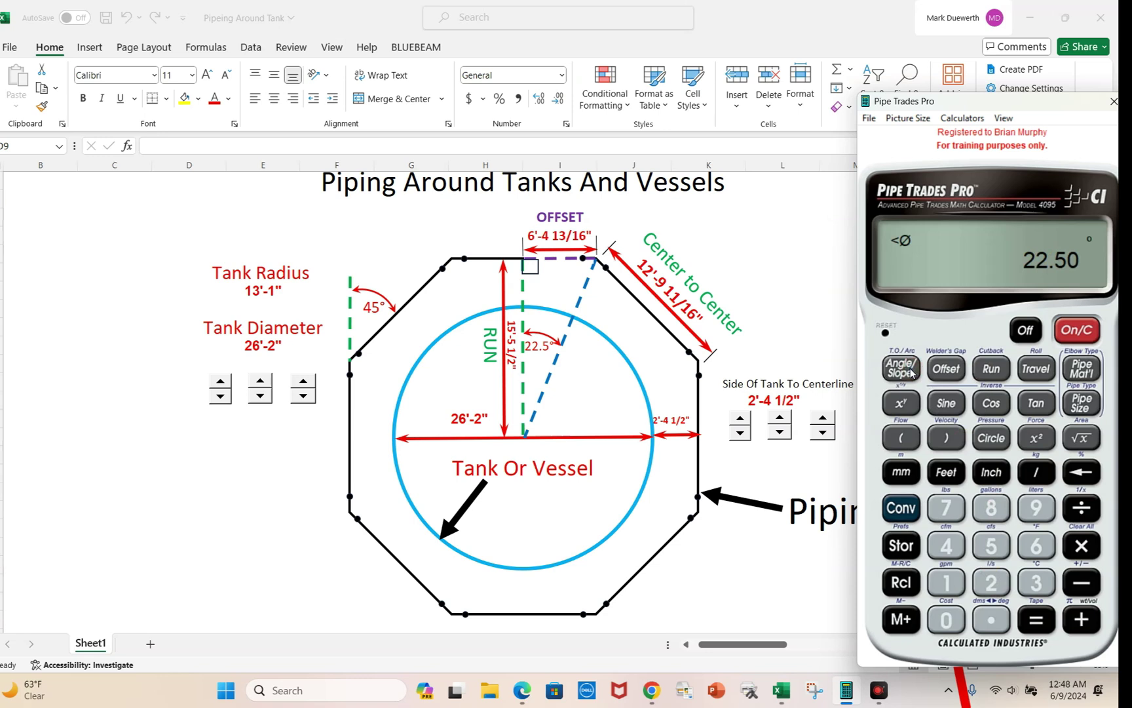
Calculate the 6'-4 13/16" offset and 12'-9 11/16" center-to-center travel
click(945, 370)
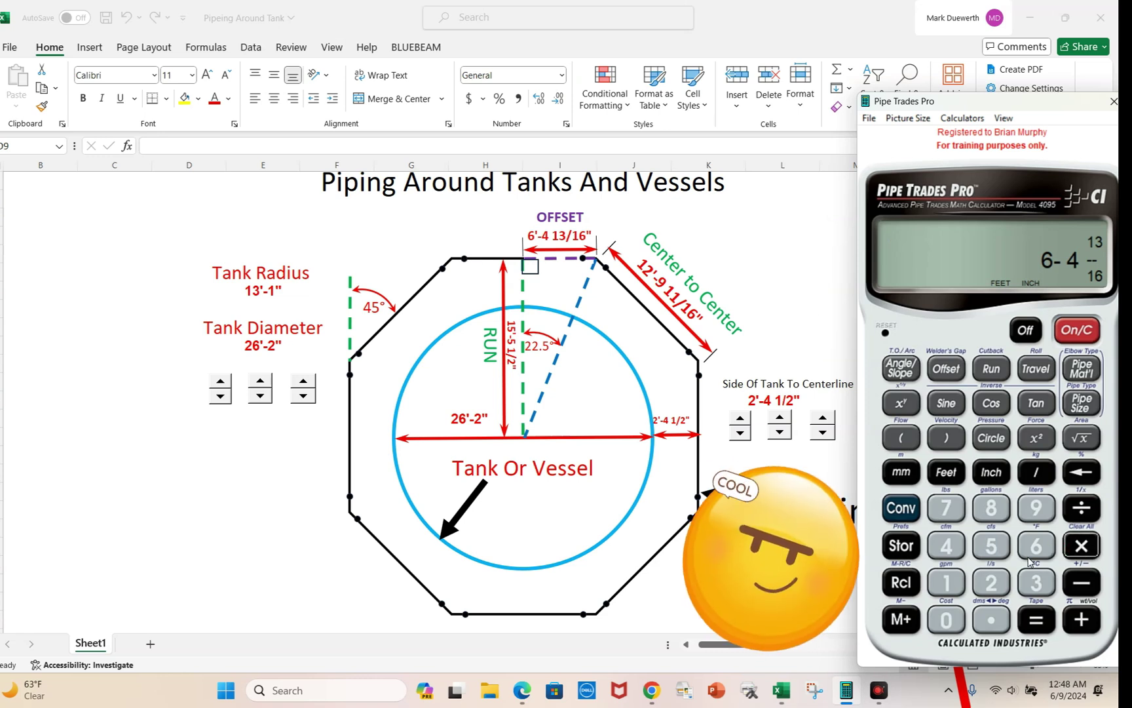
click(992, 583)
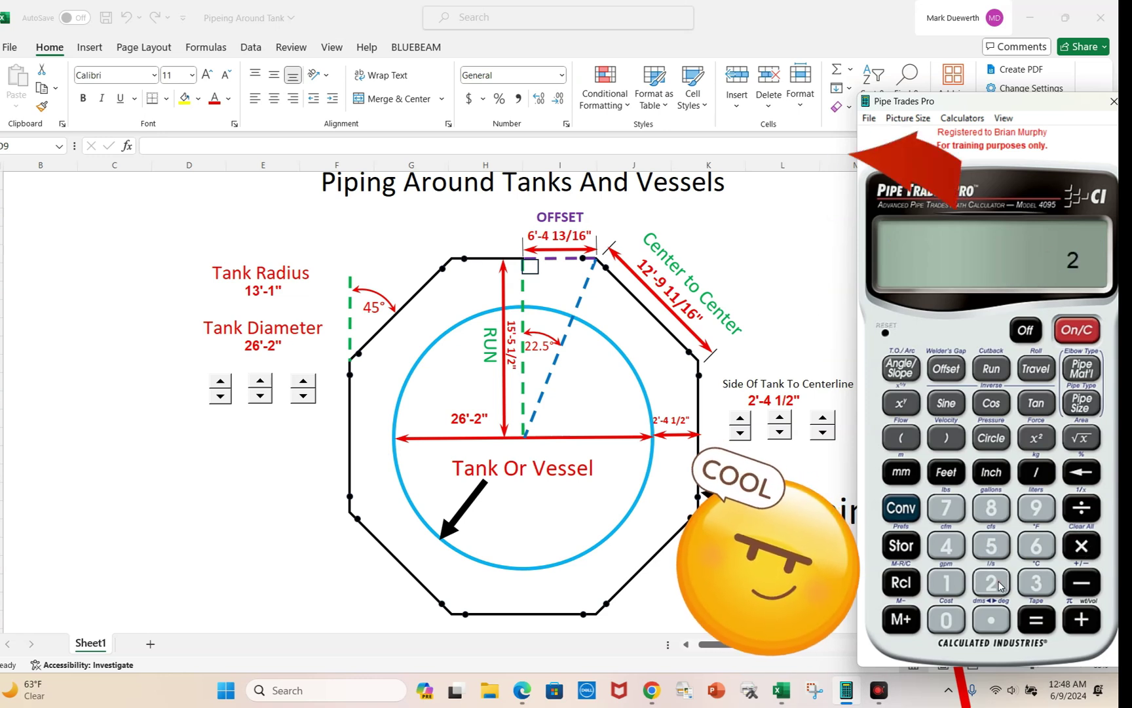
click(1035, 621)
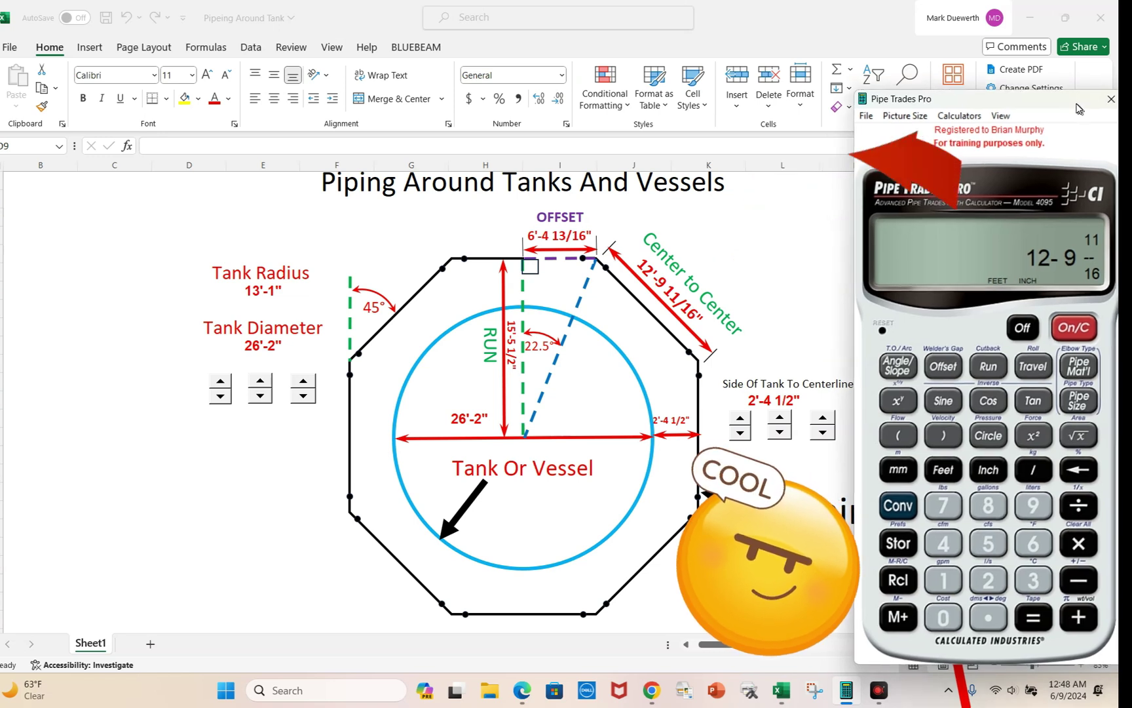
drag(1081, 108, 1017, 75)
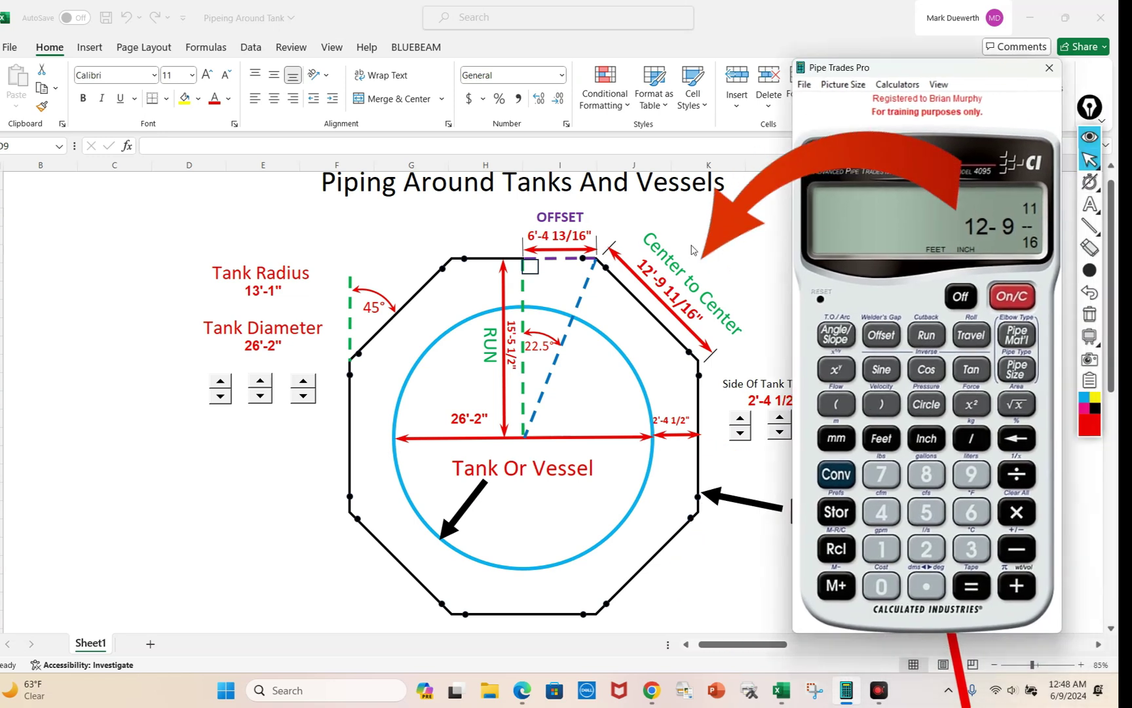